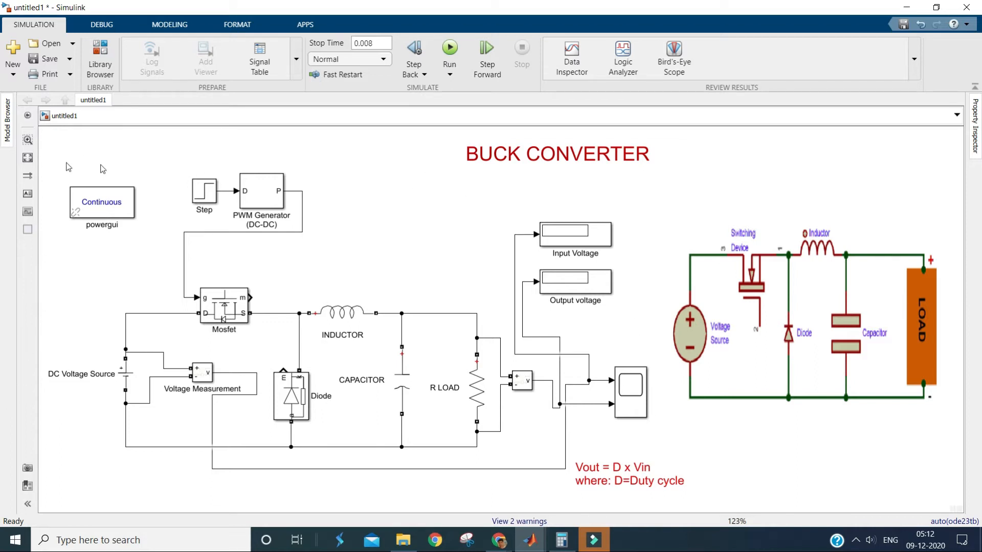
Step: Review the block parameters of the DC Voltage Source and the Mosfet in the buck converter model
left_click(685, 363)
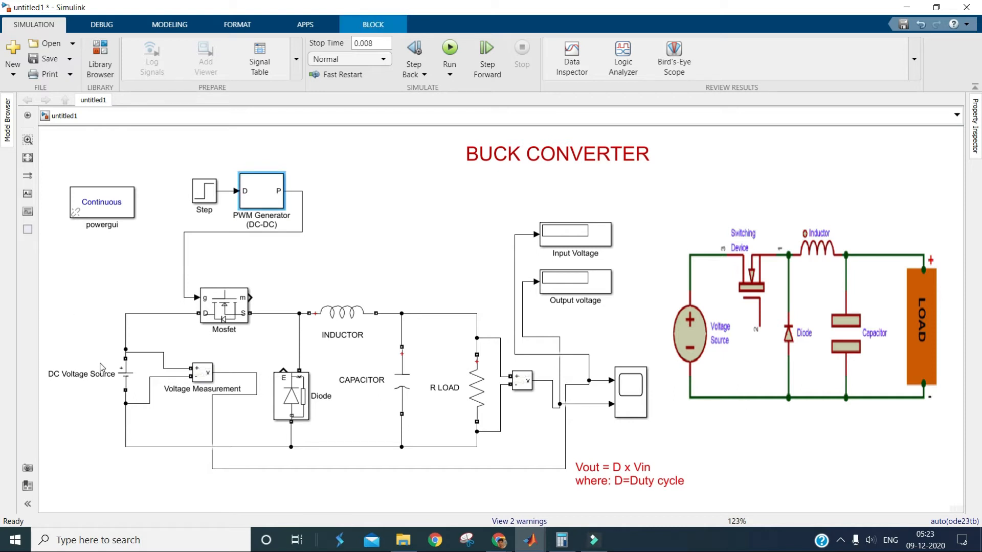
double_click(128, 379)
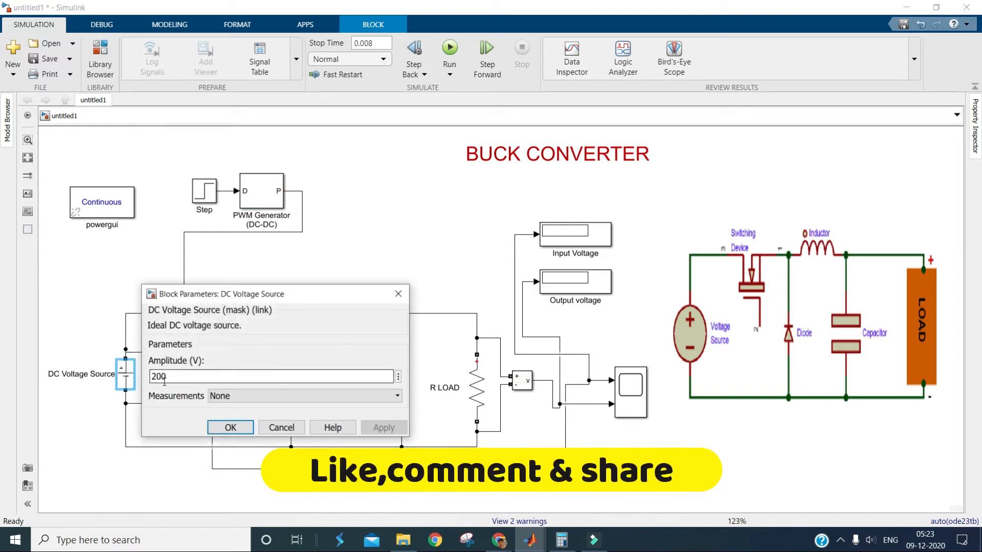
left_click(234, 429)
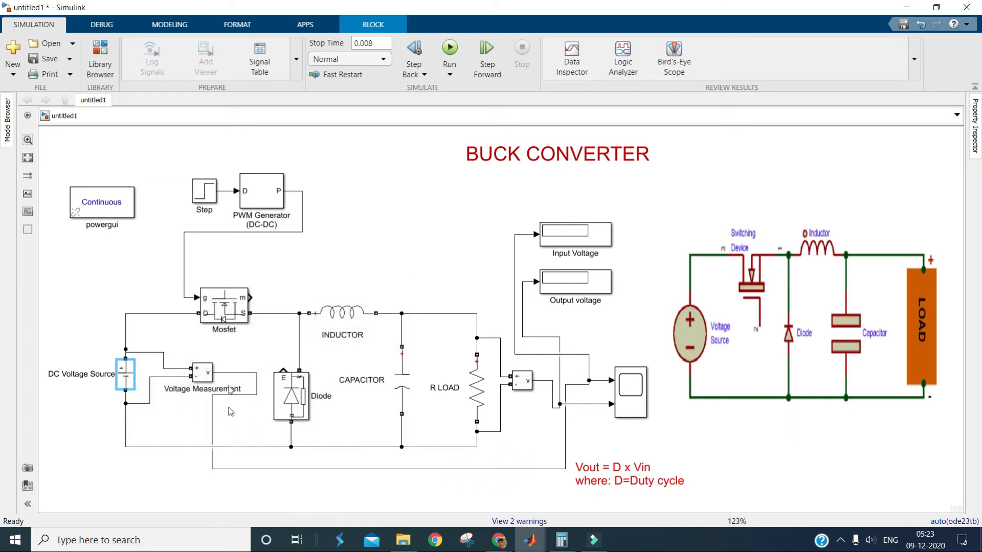
double_click(229, 308)
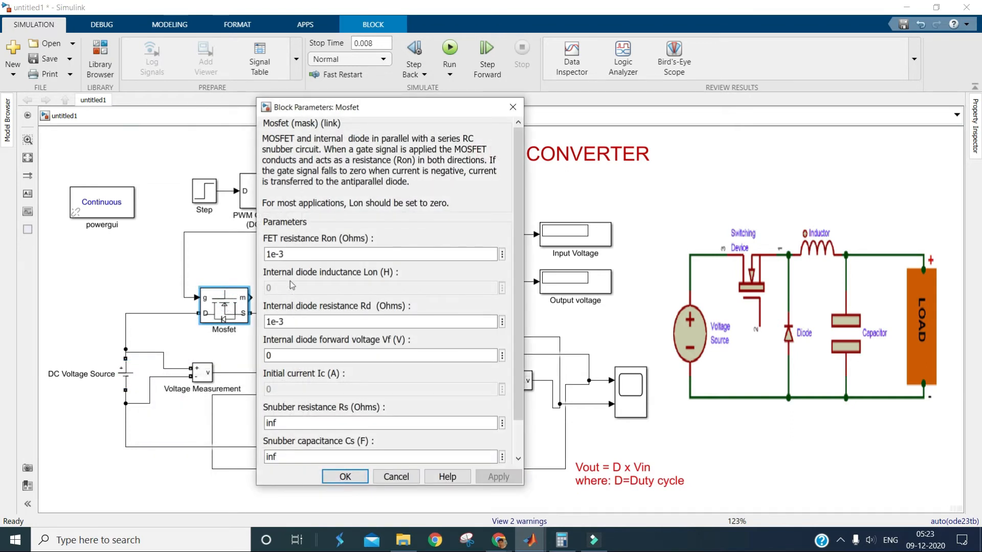
left_click(345, 477)
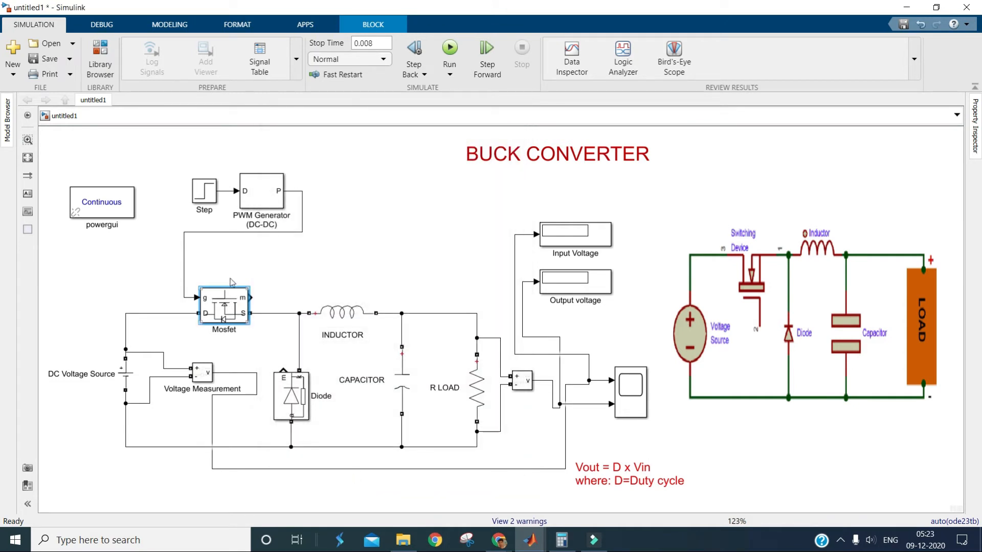
Step: Review the parameters of the PWM Generator (DC-DC) block and the Step block that feeds its duty cycle input
double_click(268, 184)
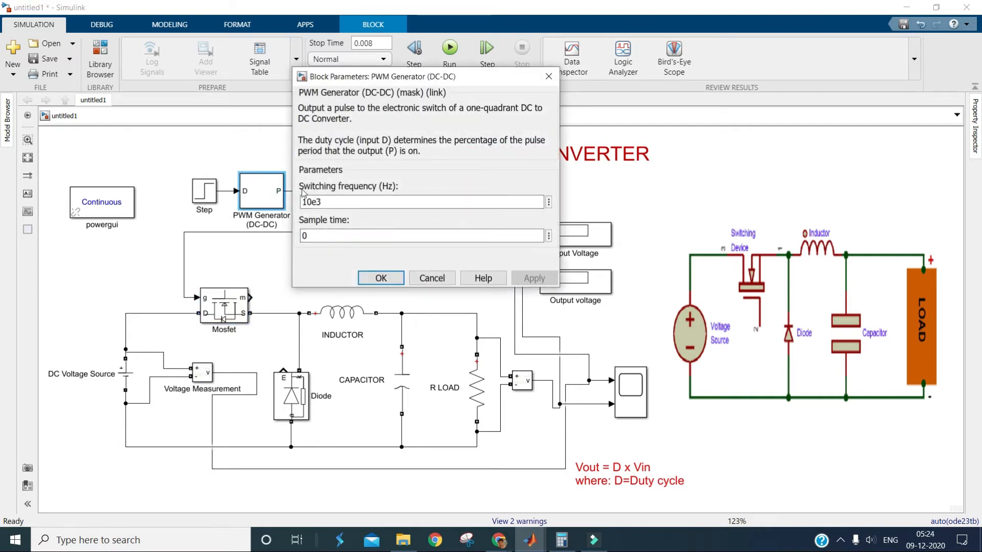
left_click(382, 279)
left_click(213, 197)
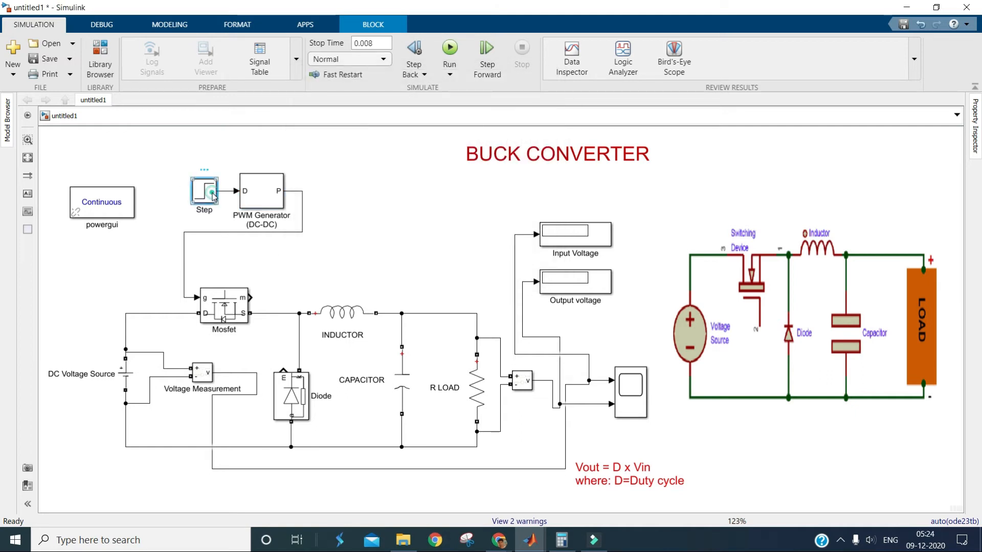
double_click(214, 196)
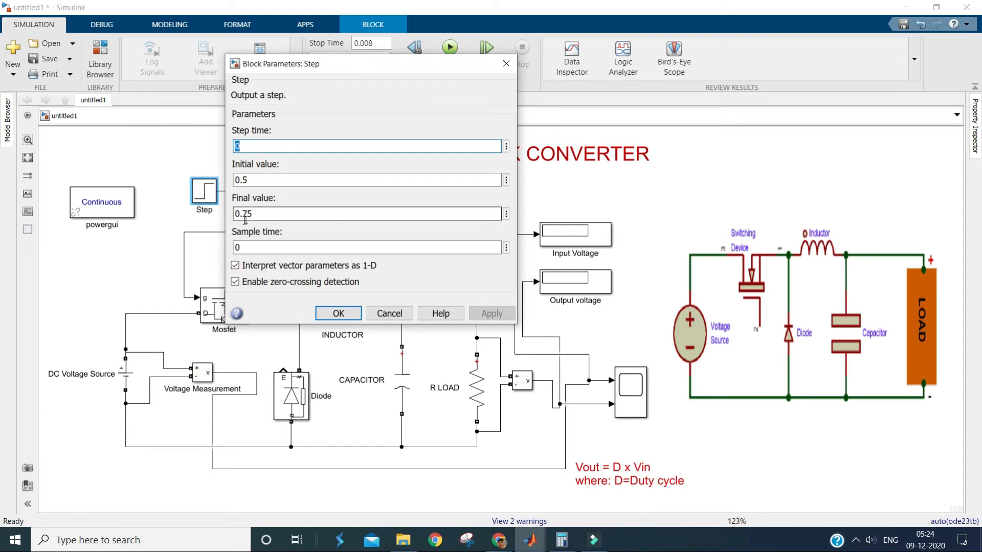
left_click(338, 314)
Step: Review the block parameters of the Diode and the INDUCTOR
double_click(293, 397)
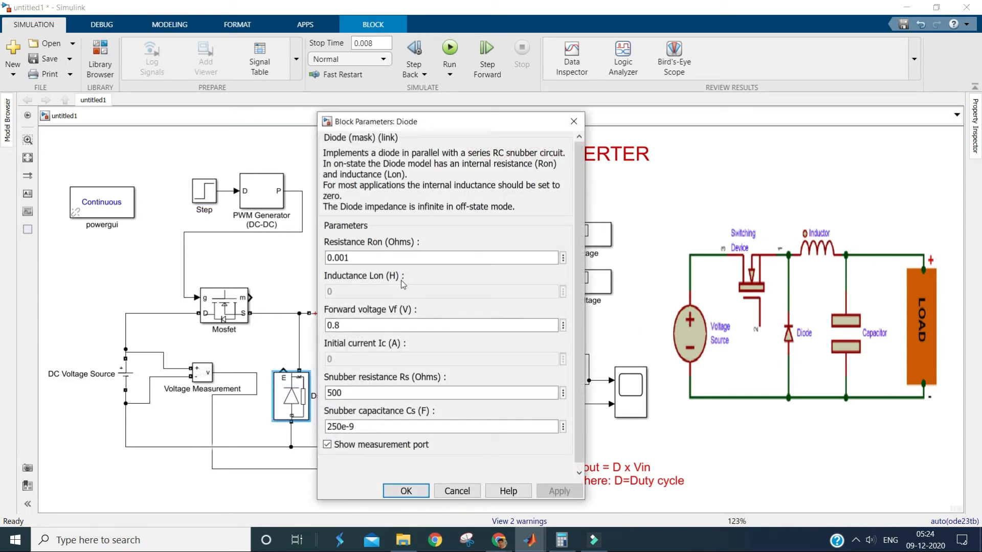
left_click(401, 491)
double_click(353, 318)
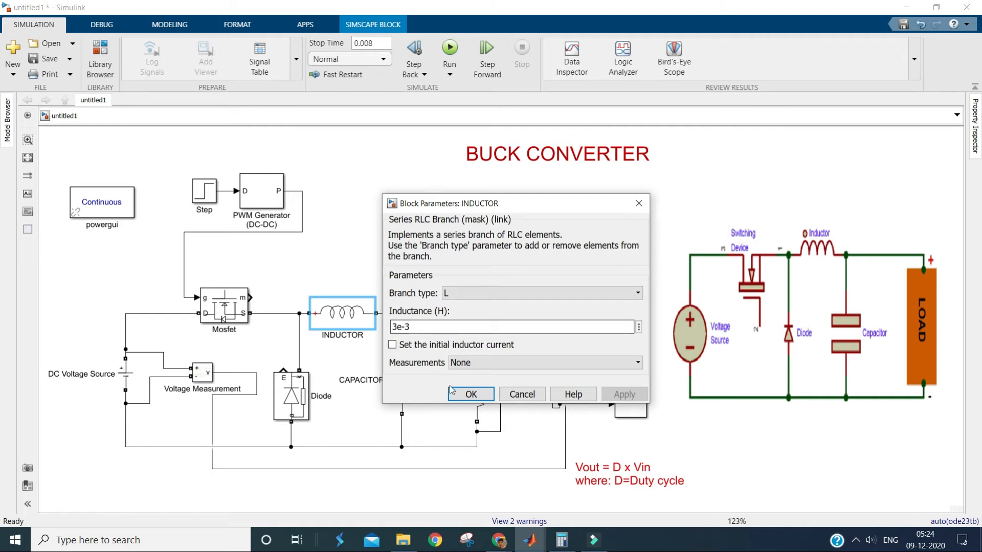
left_click(470, 395)
Step: Review the block parameters of the CAPACITOR and the R LOAD
left_click(403, 390)
double_click(404, 391)
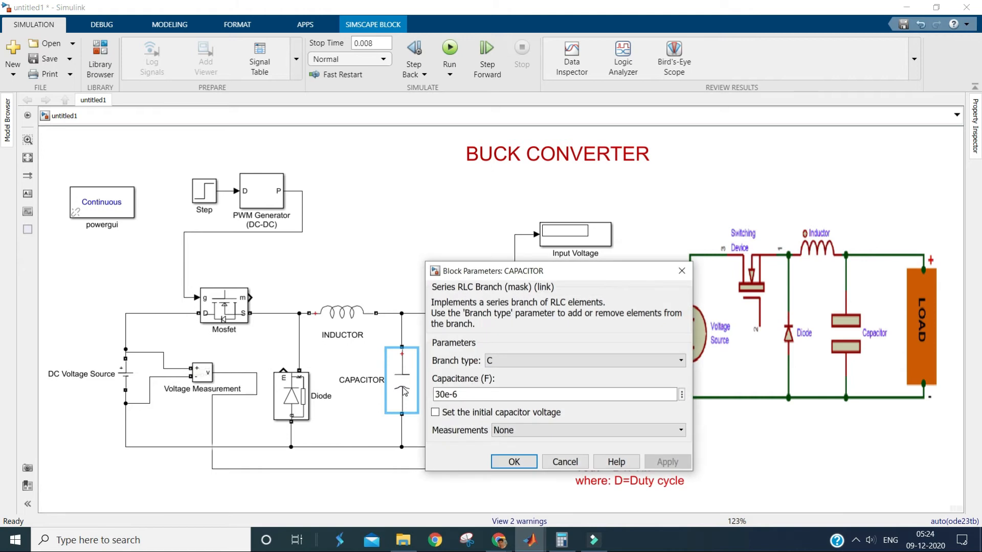
left_click(472, 394)
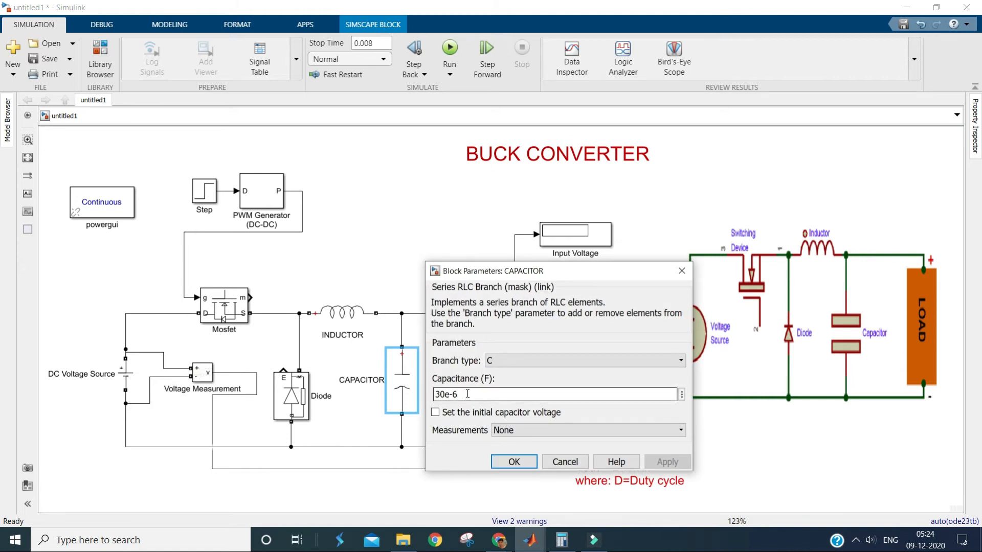
left_click(515, 461)
double_click(475, 389)
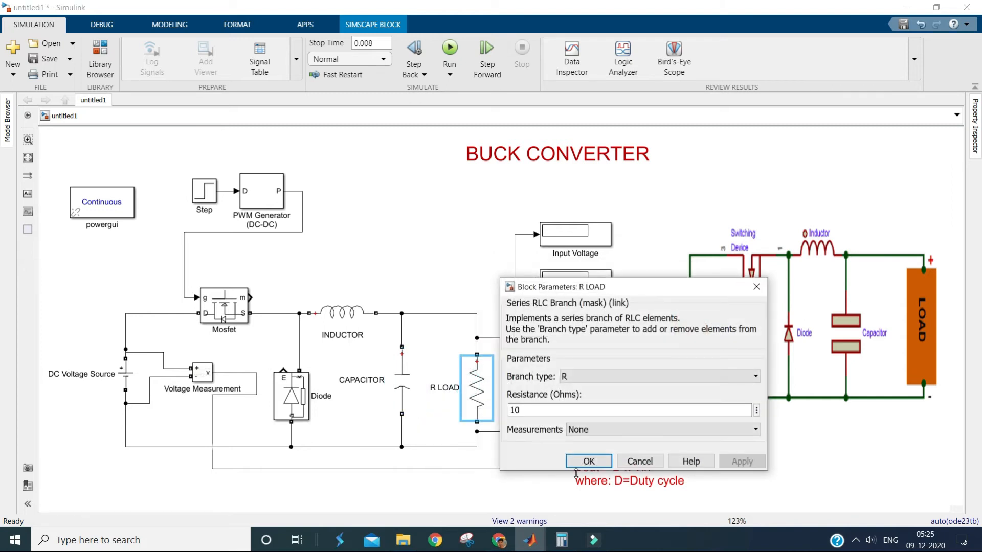
left_click(603, 459)
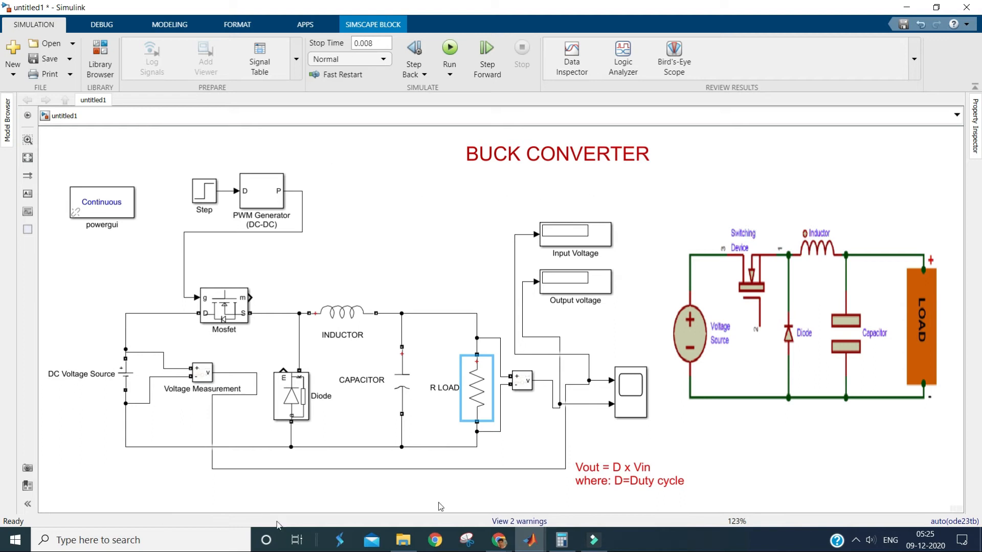
Step: Check the Step block's duty cycle values and the DC Voltage Source amplitude for the Vout = D x Vin formula
left_click(668, 428)
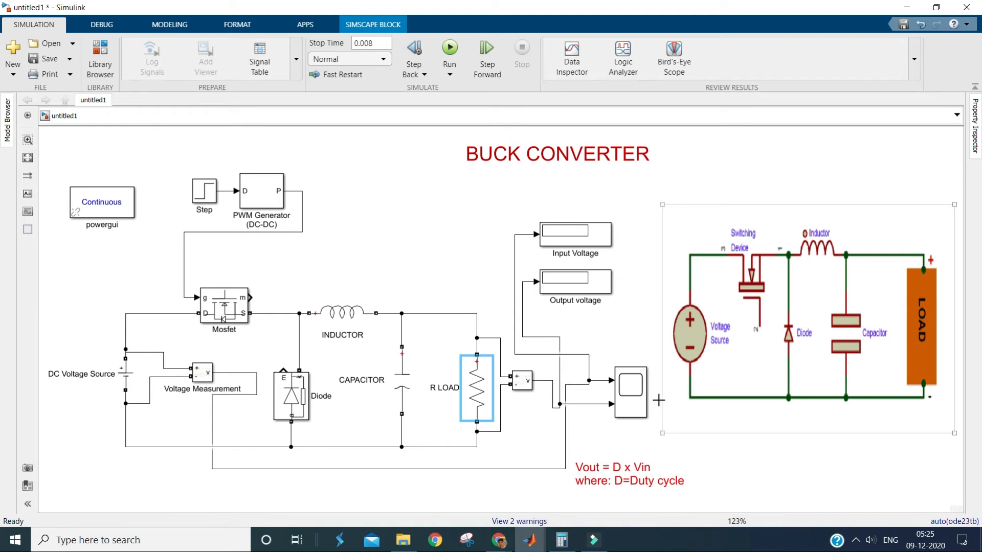
left_click(614, 471)
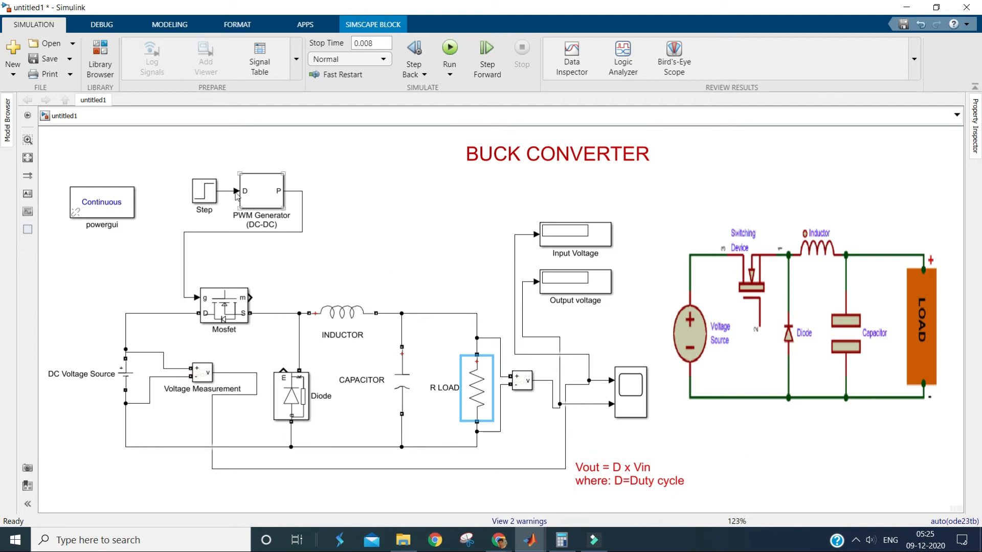
left_click(205, 197)
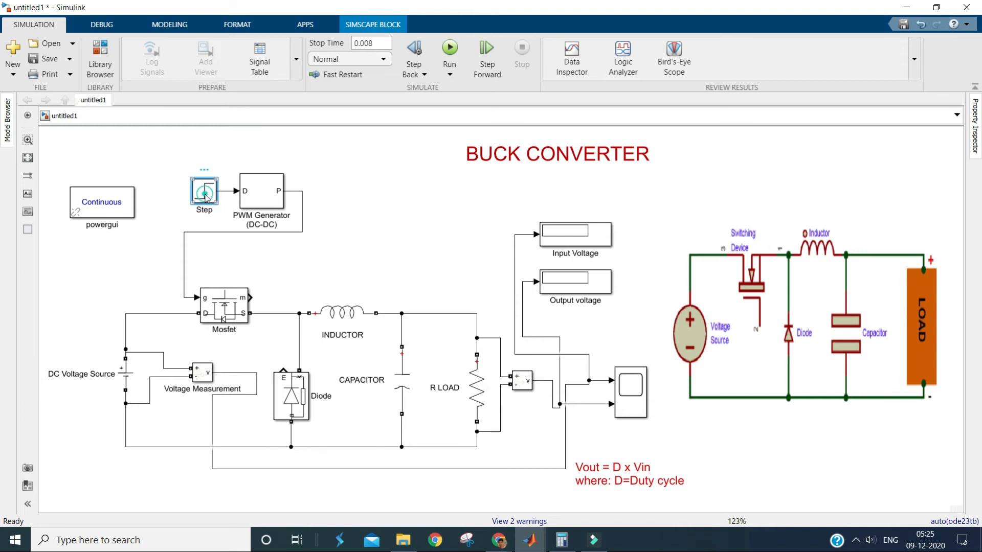
double_click(206, 197)
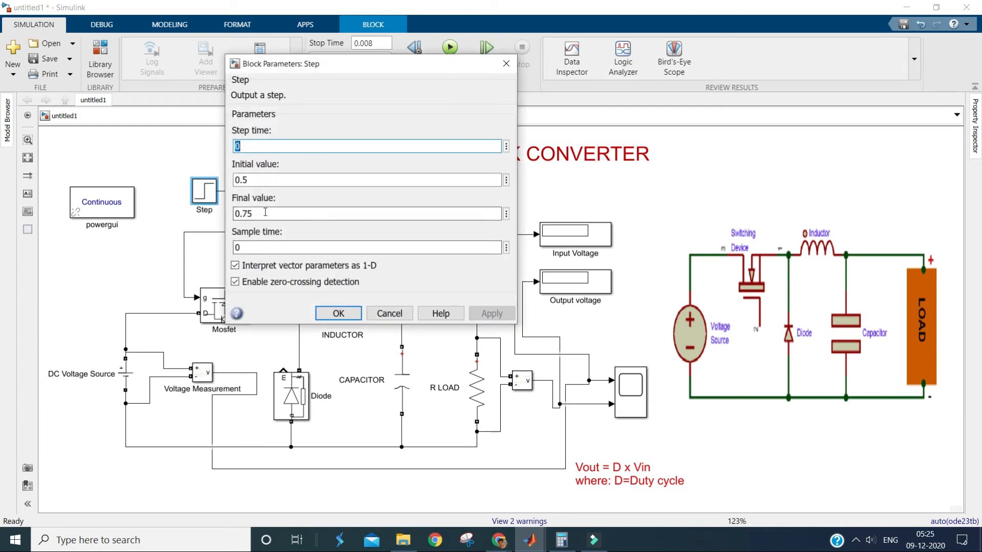
left_click(351, 313)
left_click(449, 413)
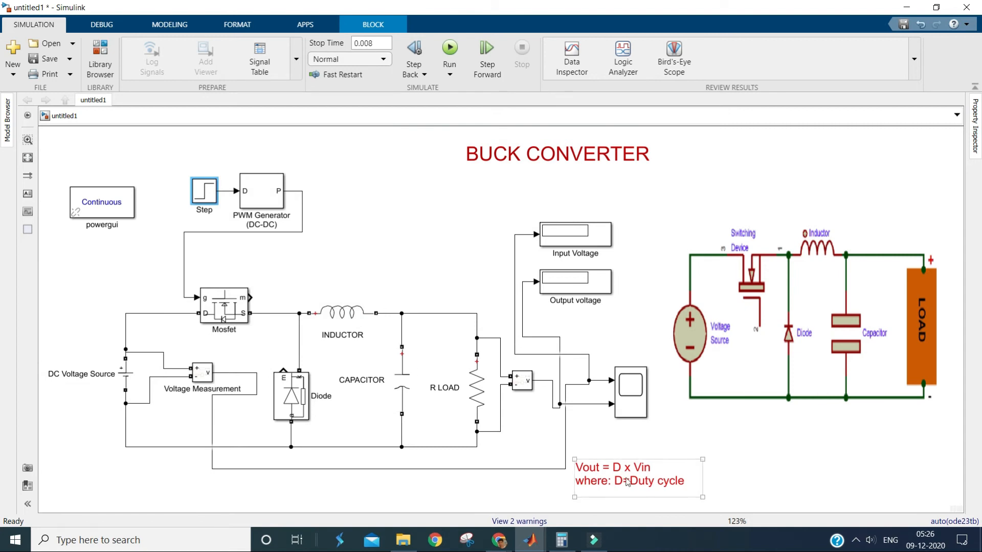
double_click(126, 375)
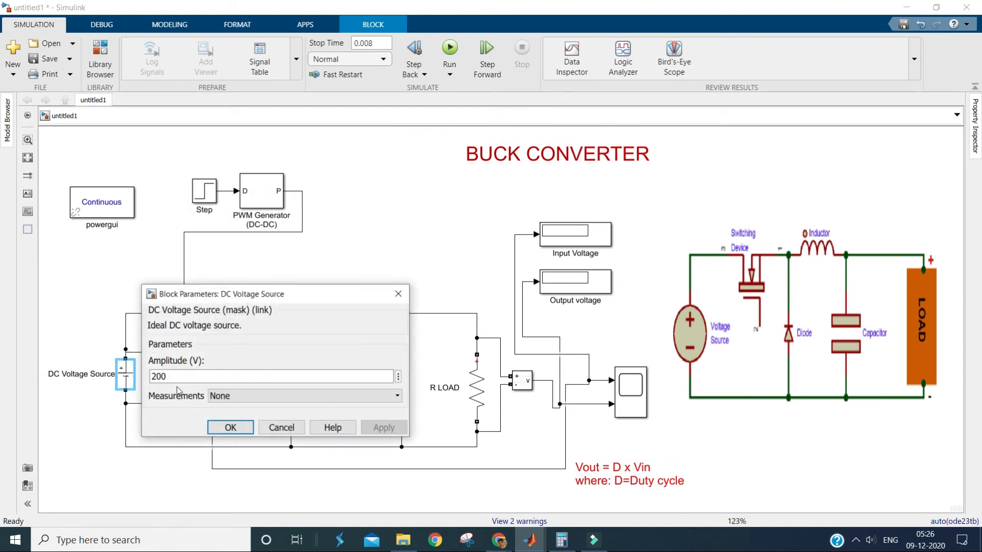
left_click(231, 427)
Step: Switch to Calculator, compute the expected output voltage as 0.75 × 200, and close Calculator
left_click(617, 466)
left_click(518, 500)
left_click(562, 542)
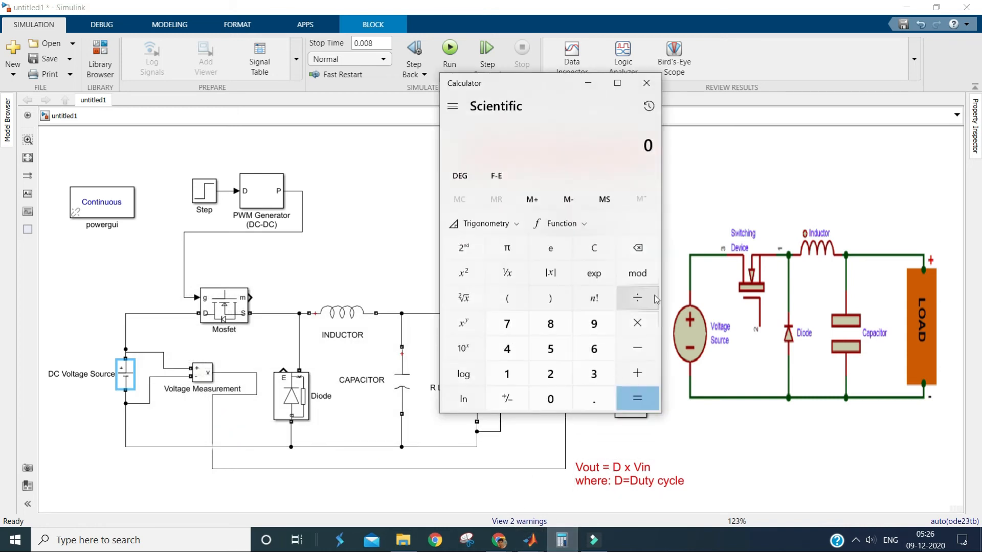
type("0.75")
key("asterisk")
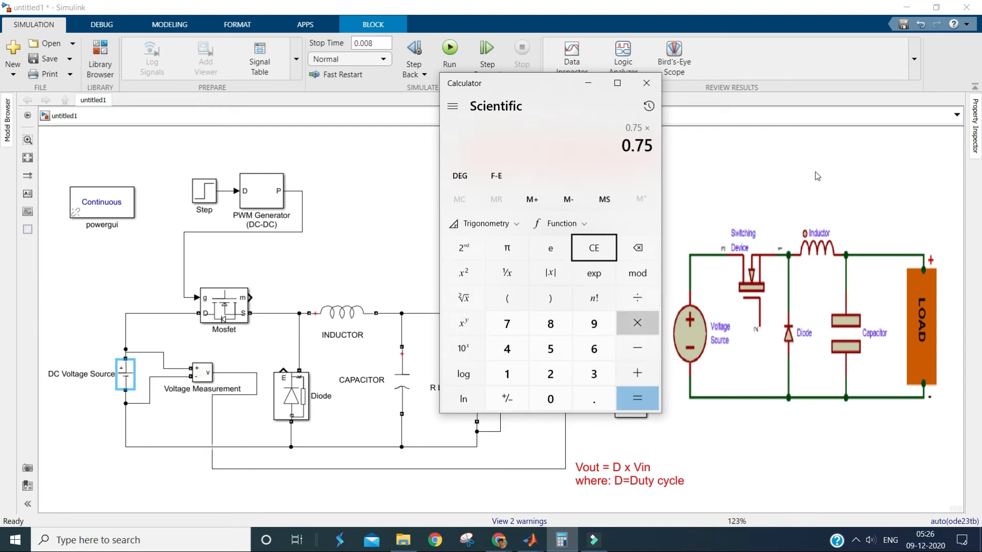
type("200")
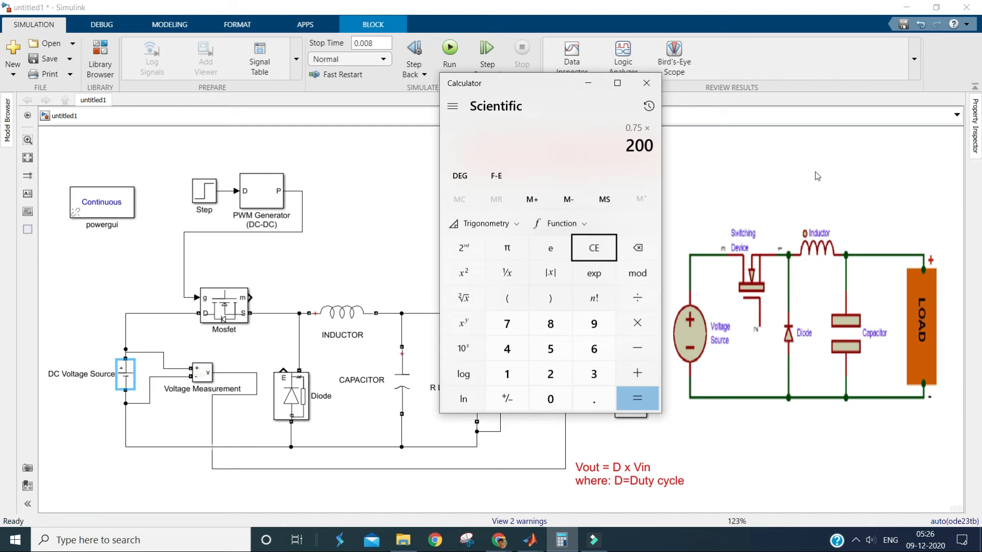
key("Return")
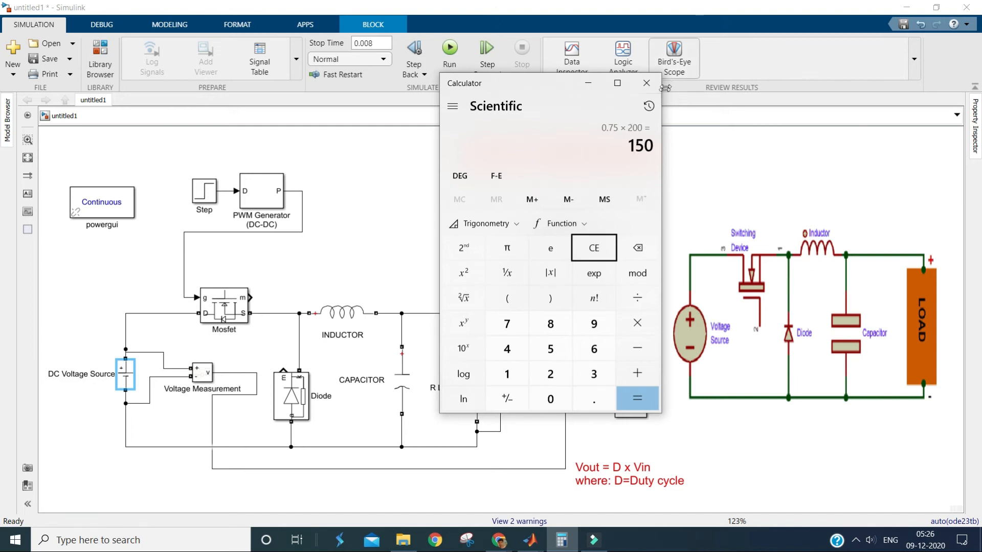
left_click(647, 84)
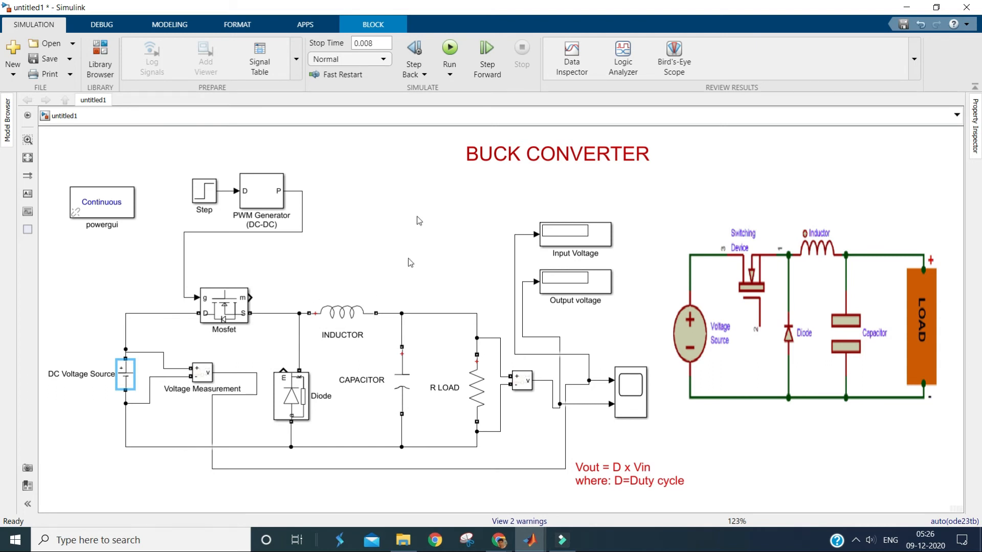
Step: Run the buck converter simulation with the Step block's final value at 0.75
left_click(455, 48)
Step: Set the Step block's initial value to 0.2 and its final value to 0.5
left_click(212, 193)
double_click(213, 193)
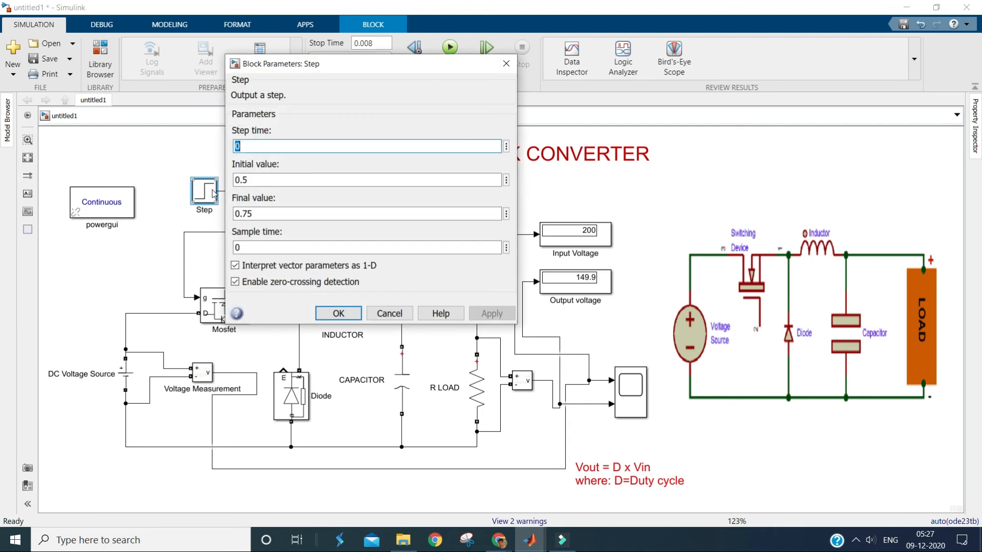
double_click(264, 213)
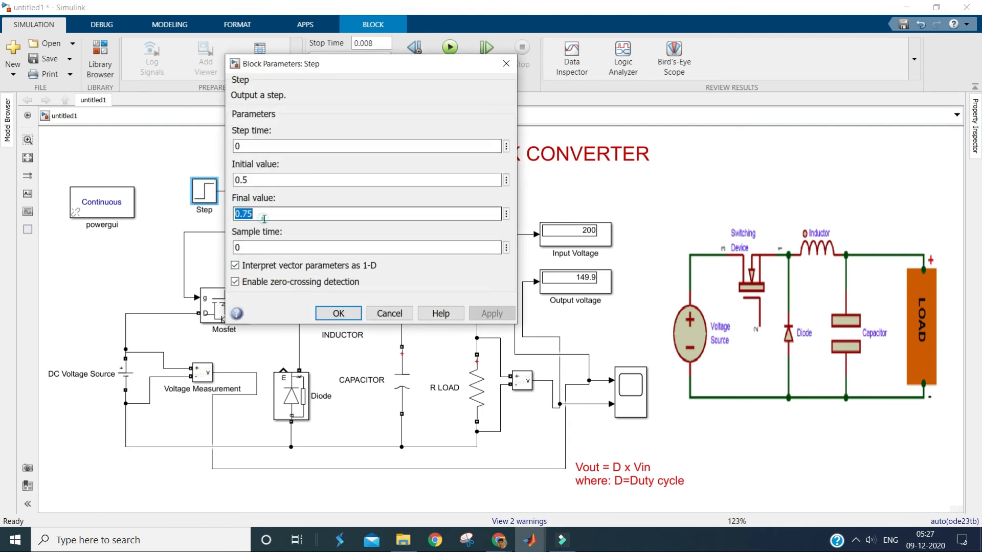
double_click(276, 181)
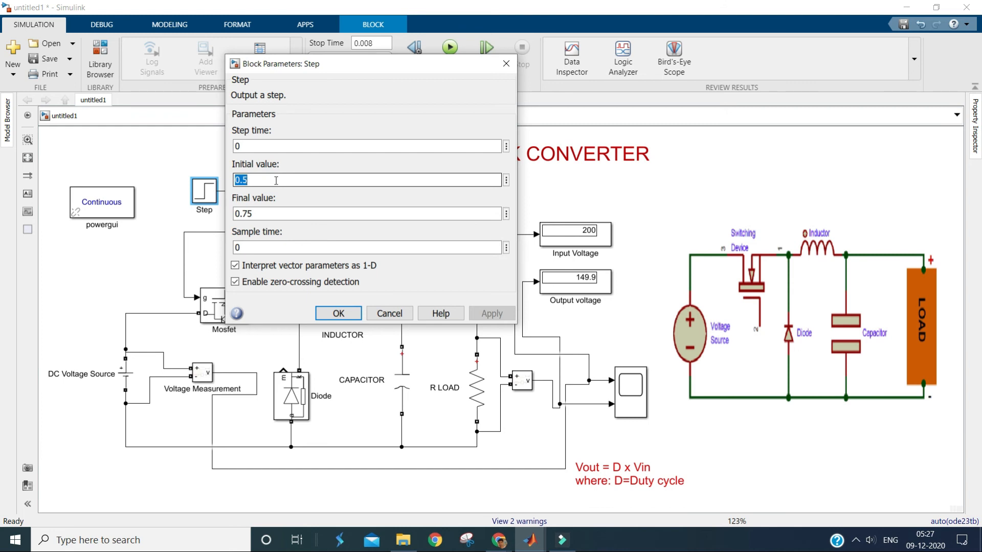
type("0")
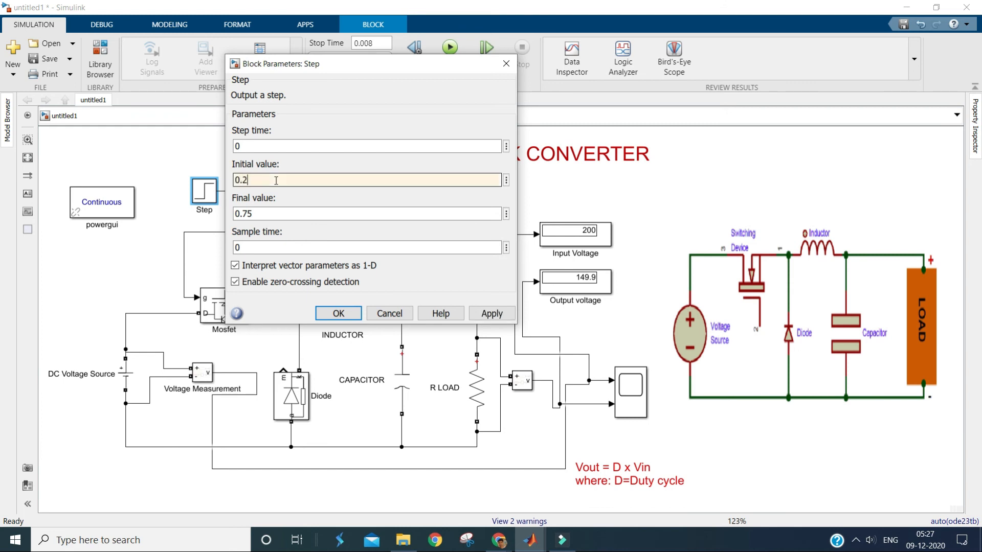
type(".2")
double_click(261, 212)
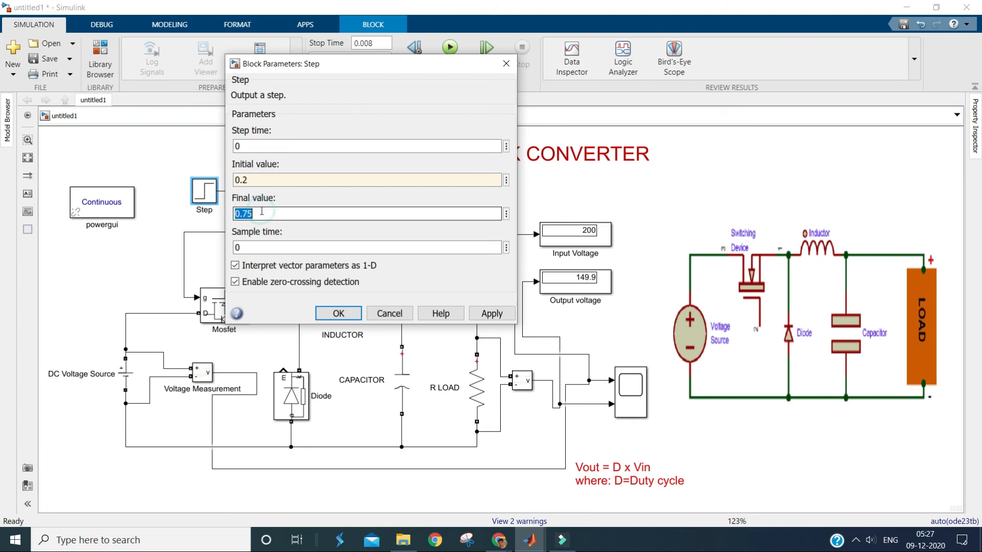
key("BackSpace")
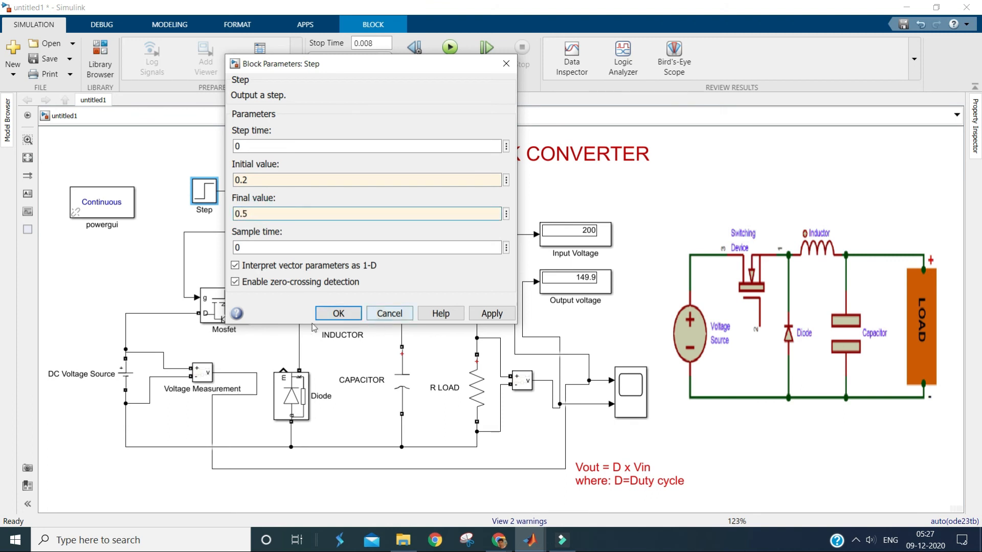
left_click(339, 313)
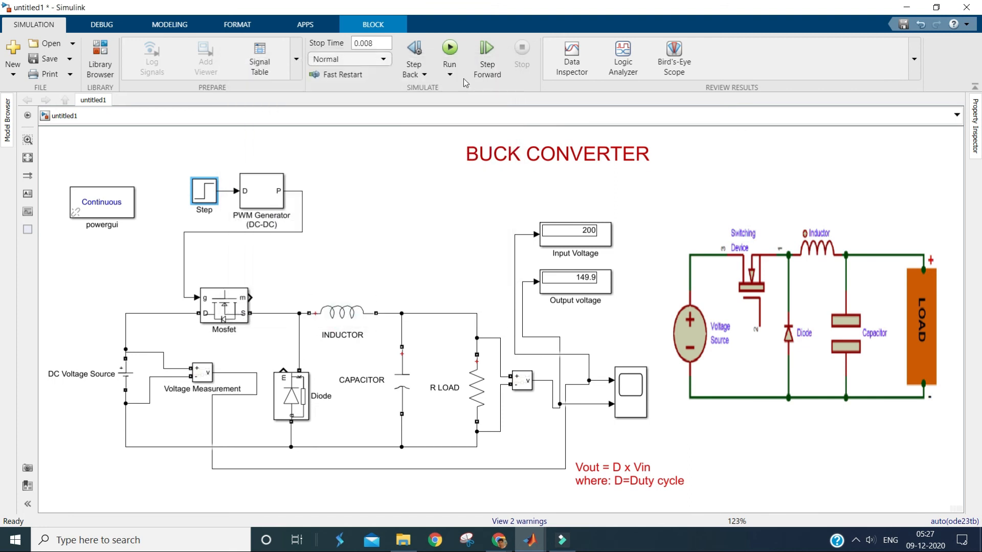
Step: Rerun the simulation and check the Output voltage display against the Vout = D x Vin formula
left_click(450, 48)
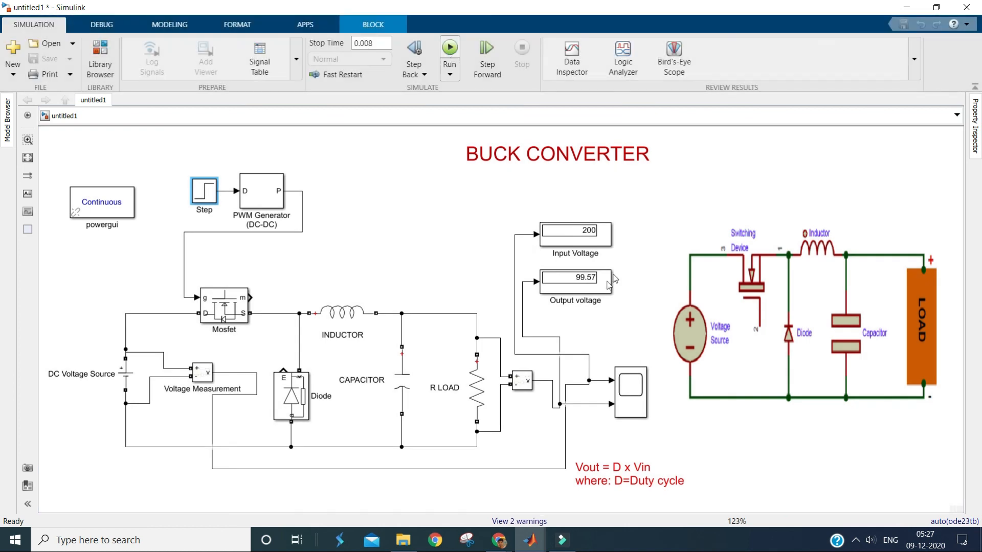
left_click(567, 279)
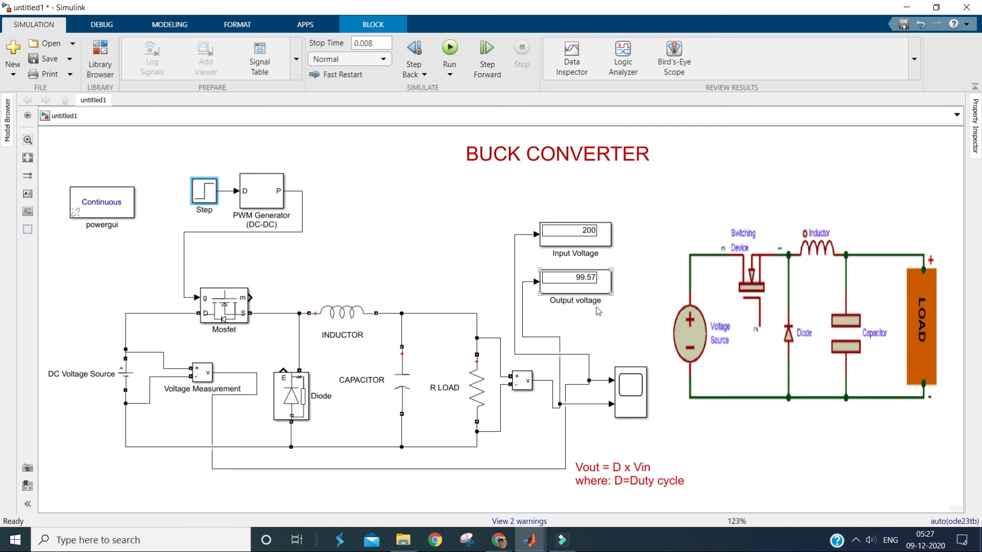
left_click(594, 456)
left_click(589, 470)
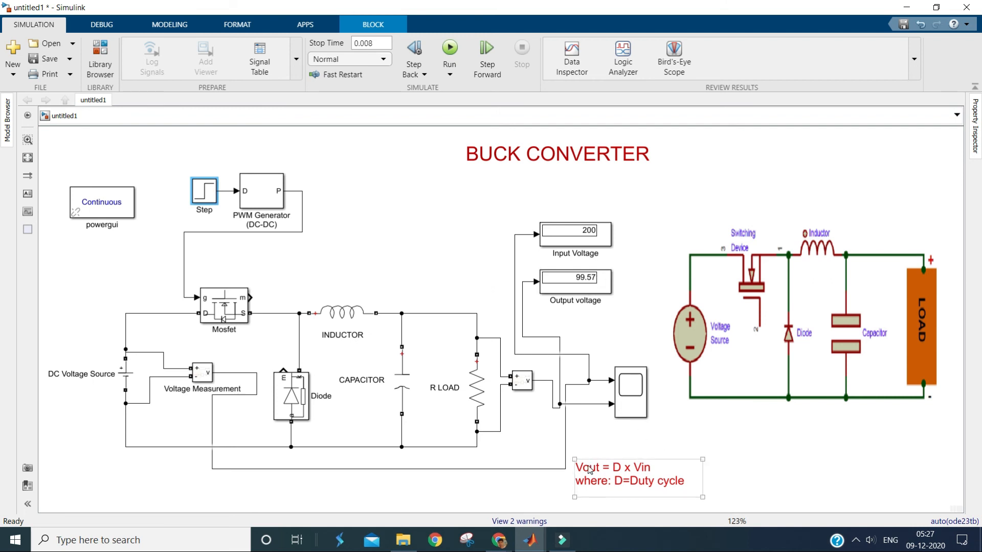
Step: Switch to Calculator, compute the expected output voltage as 0.5 × 200, and close Calculator
mouse_move(562, 540)
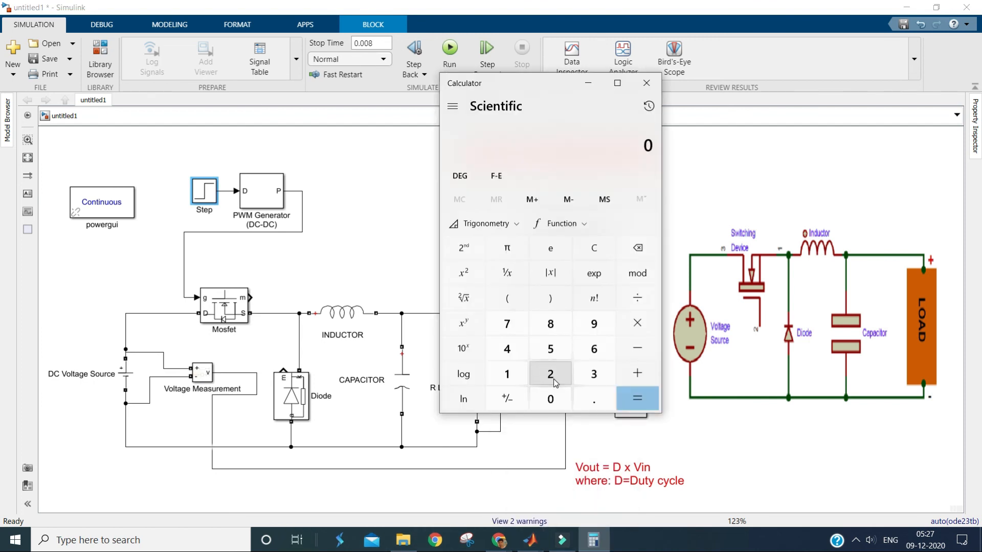
type("0.5 × 200")
key("Return")
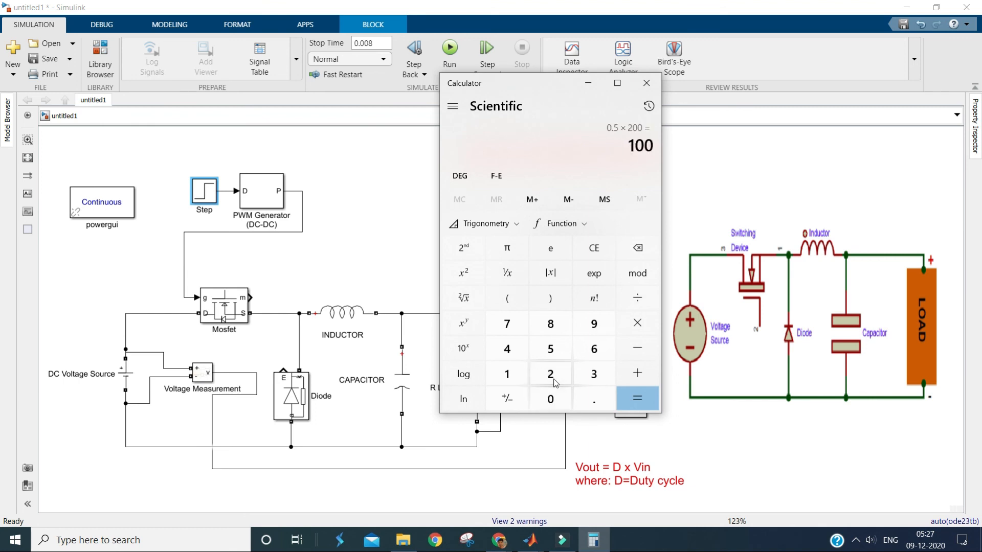
left_click(646, 83)
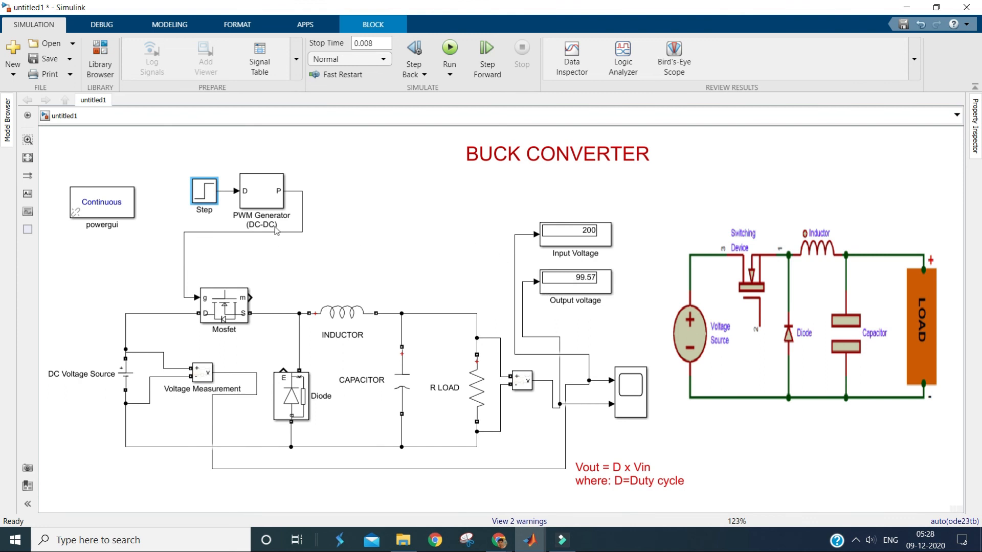
Step: Open the Scope block to view the input and output voltage waveforms
double_click(635, 392)
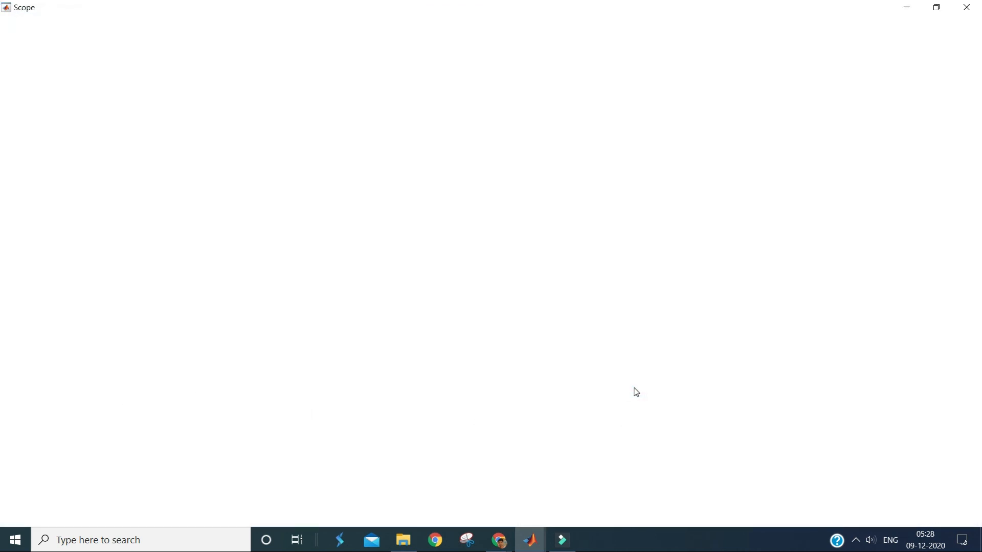